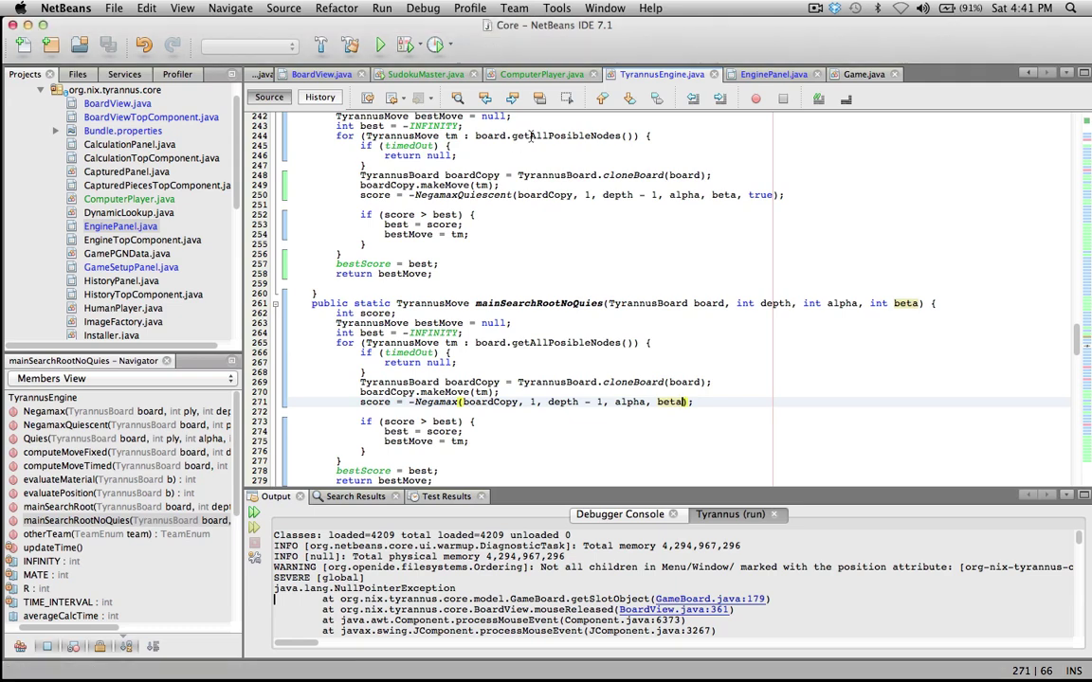
Step: Launch Tyrannus without a game, with the Engine Window docked lower left and Calculation Window shown
{"action": "left_click", "coordinate": [376, 48]}
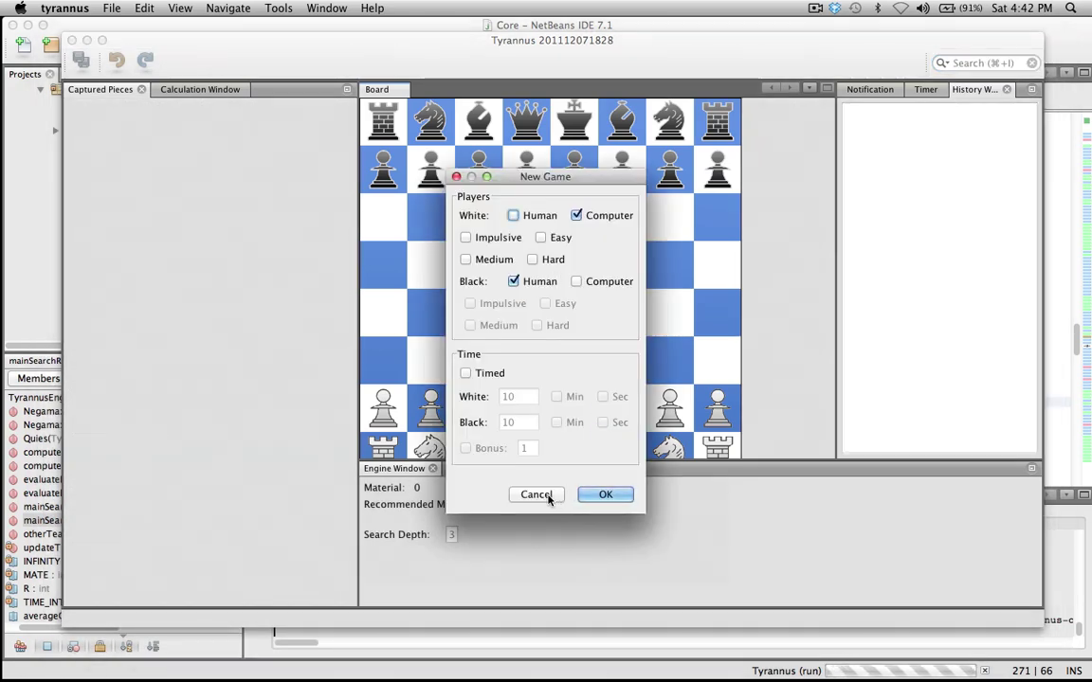
{"action": "left_click", "coordinate": [533, 494]}
{"action": "left_click_drag", "start_coordinate": [400, 468], "coordinate": [273, 432]}
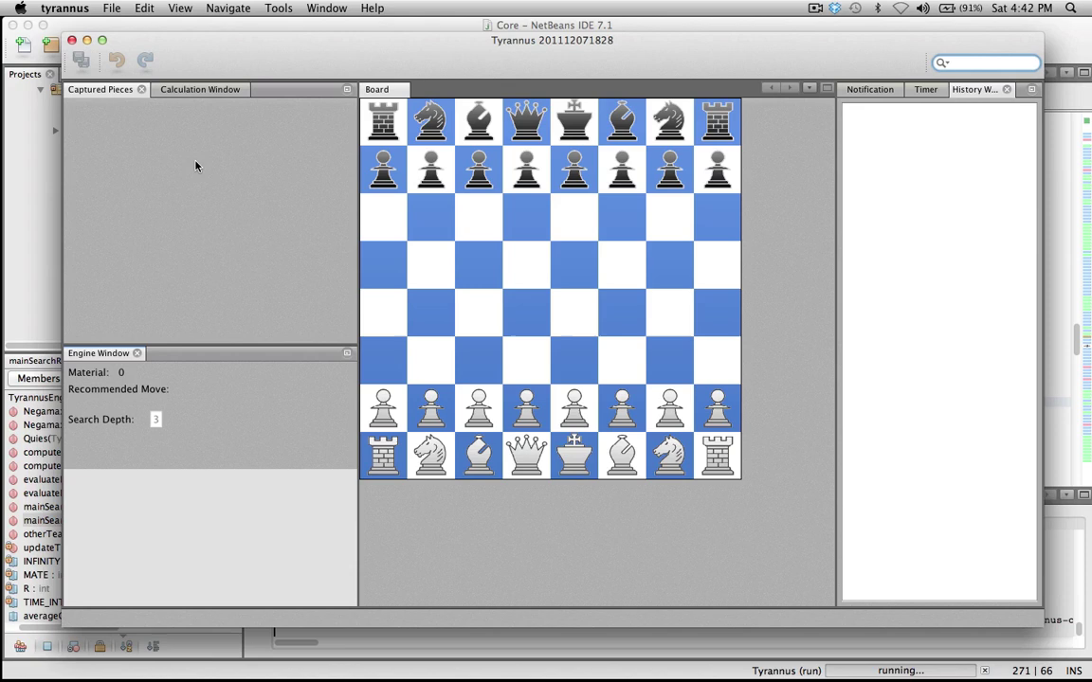
{"action": "left_click", "coordinate": [194, 89]}
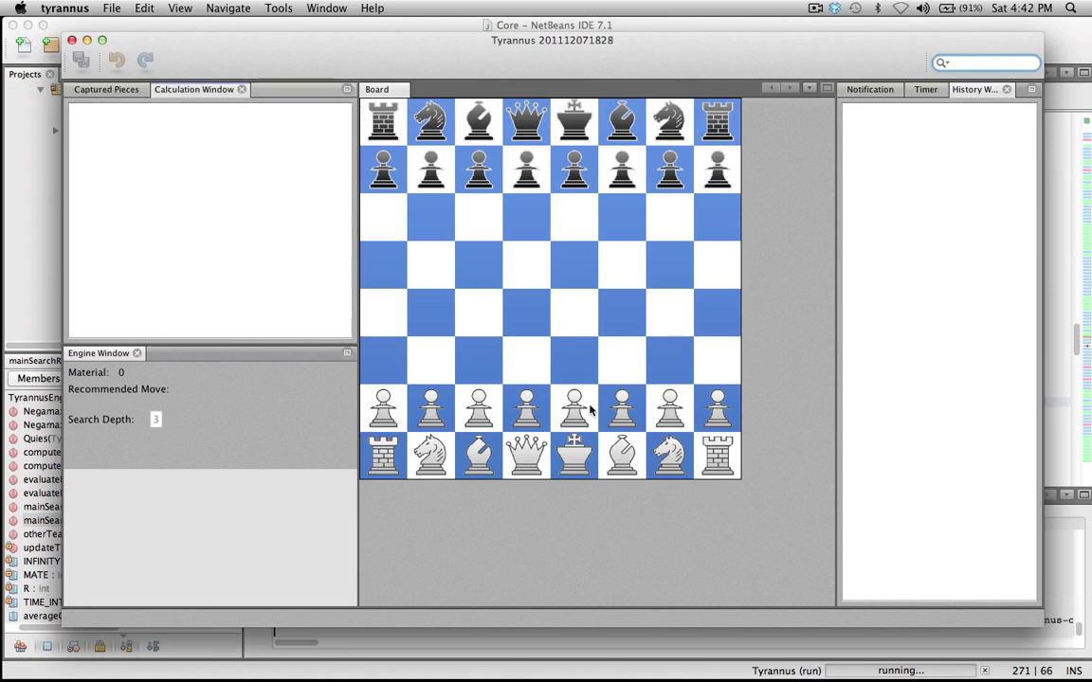
Step: Start a new game with both sides played by the computer at Impulsive difficulty
{"action": "key", "text": "super+n"}
{"action": "left_click", "coordinate": [576, 280]}
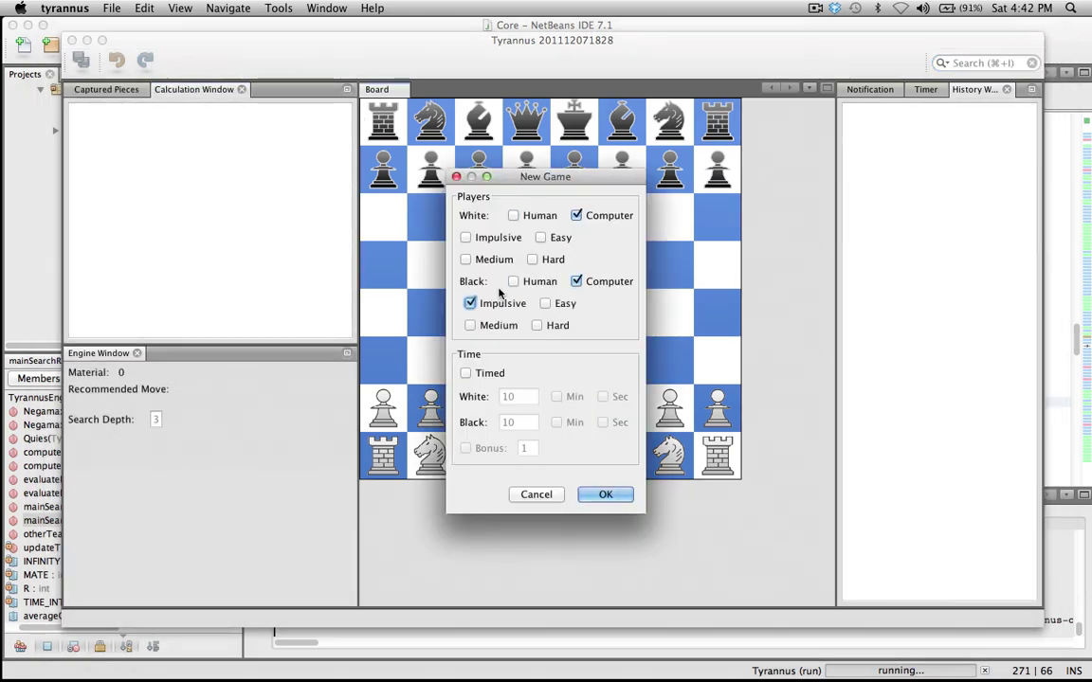
{"action": "left_click", "coordinate": [608, 494]}
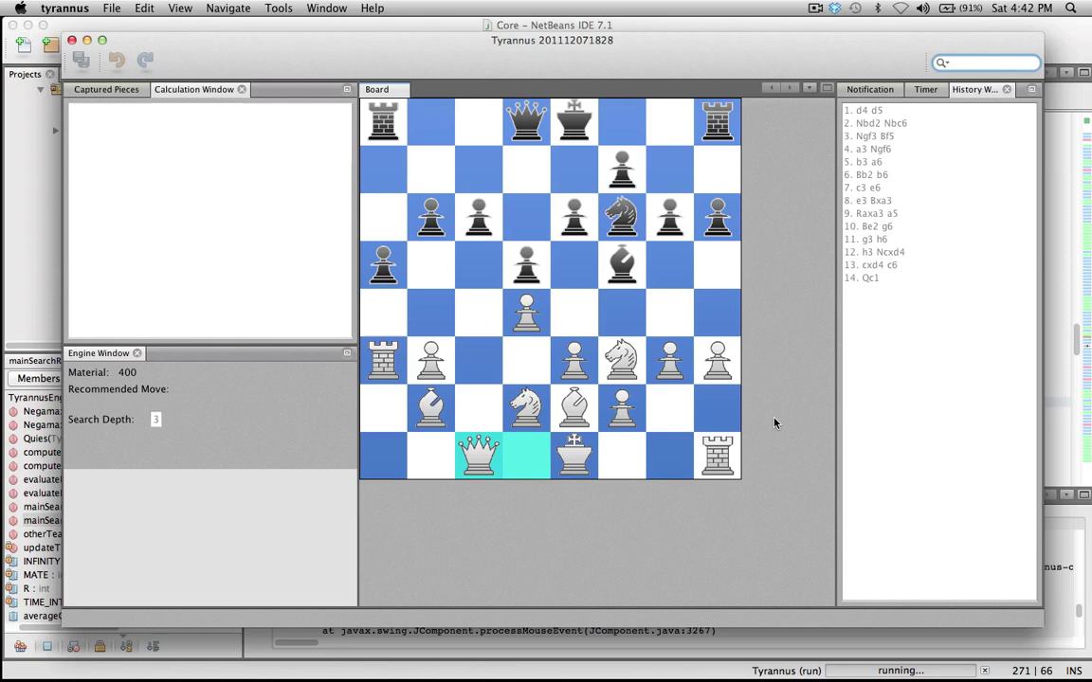
Step: Dock the Captured Pieces panel at the lower right and let the engines play to checkmate
{"action": "mouse_move", "coordinate": [106, 89]}
{"action": "left_mouse_down"}
{"action": "mouse_move", "coordinate": [916, 479]}
{"action": "mouse_move", "coordinate": [915, 446]}
{"action": "left_mouse_up"}
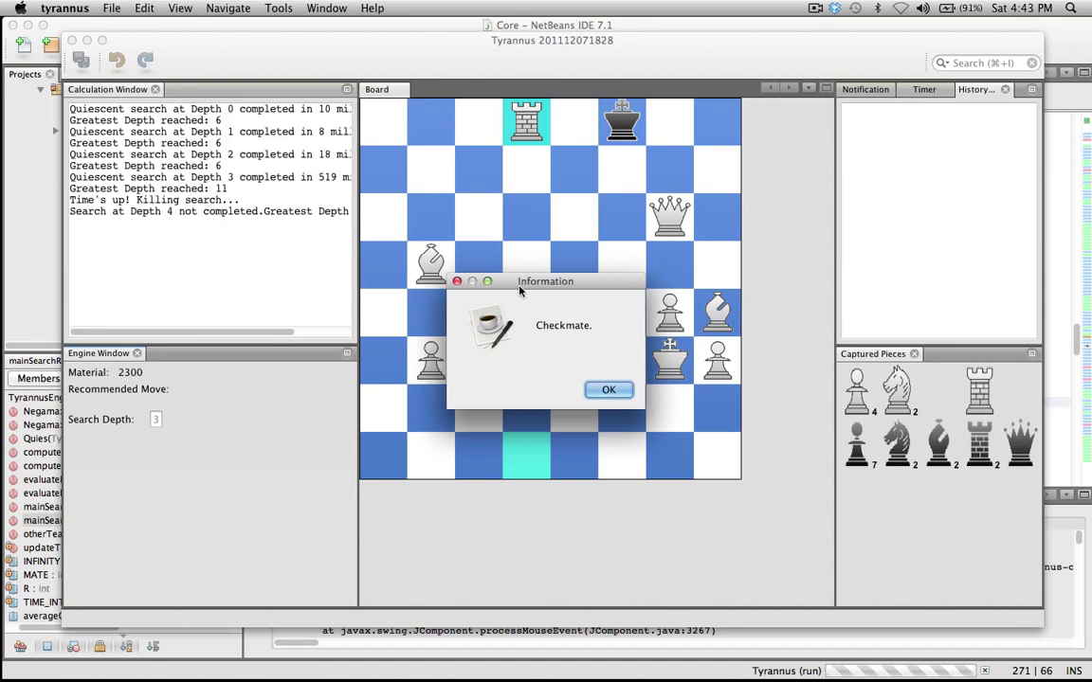
Step: Move the Checkmate notice over the right-hand panels to reveal the final mating position
{"action": "left_click_drag", "start_coordinate": [519, 282], "coordinate": [917, 217]}
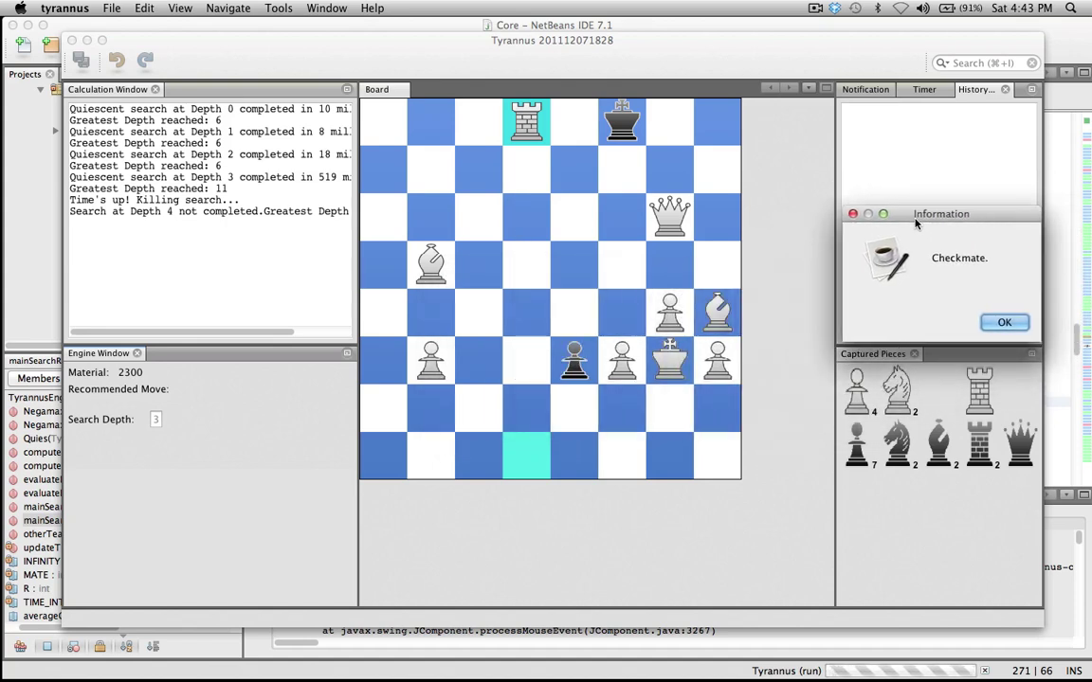